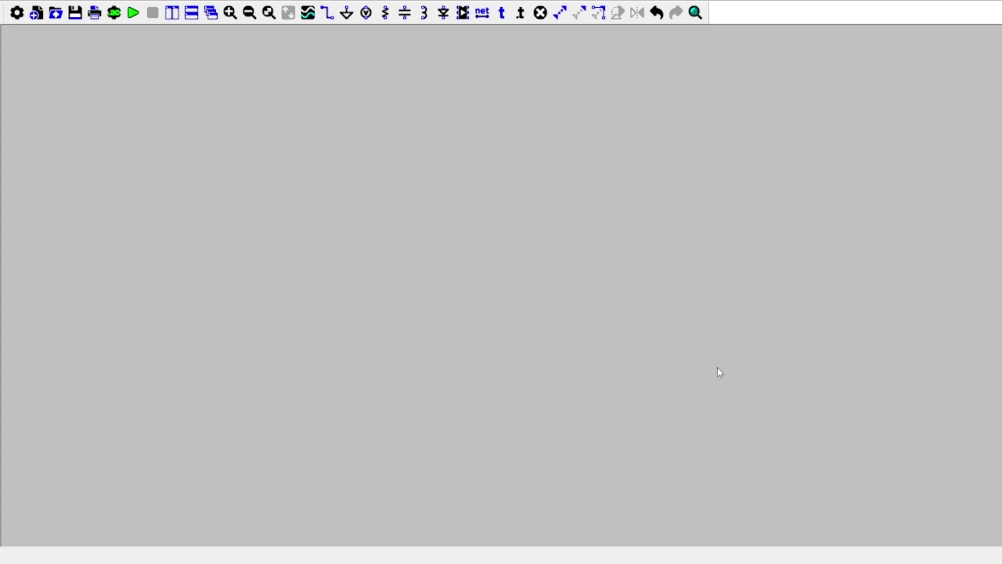
Place an LT1055 op-amp in the middle of the schematic and label its negative supply pin vn and positive supply pin vp.
left_click(456, 258)
key("Escape")
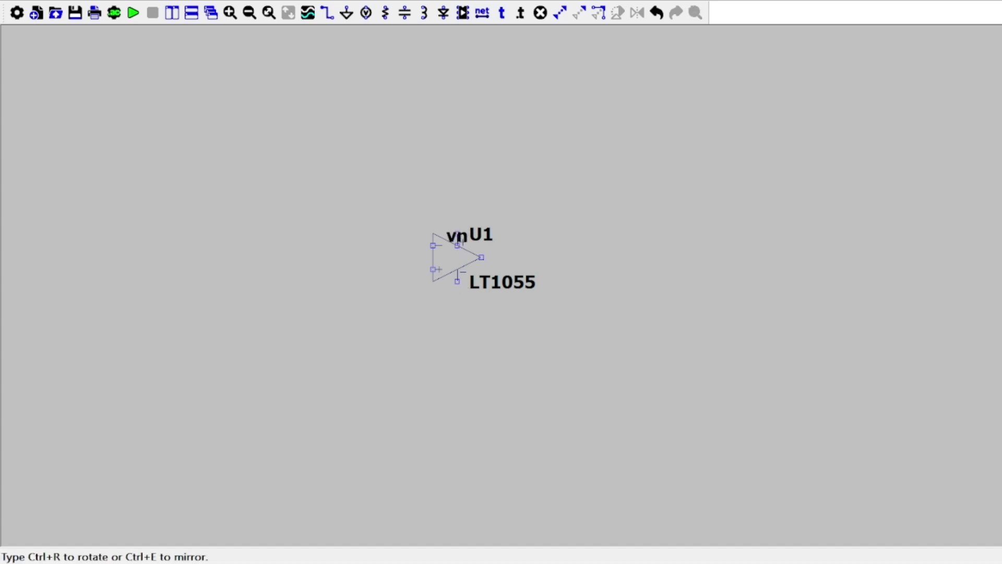
key("ctrl+r")
left_click(458, 281)
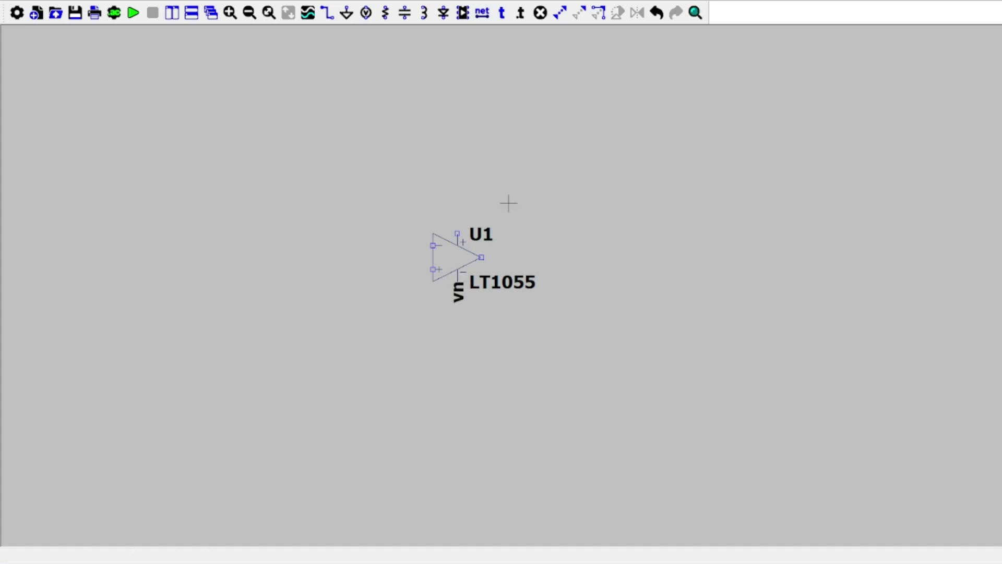
key("ctrl+r")
left_click(457, 234)
key("Escape")
Place two voltage sources one above the other, left of the op-amp, and set each to 15 V.
key("v")
left_click(131, 162)
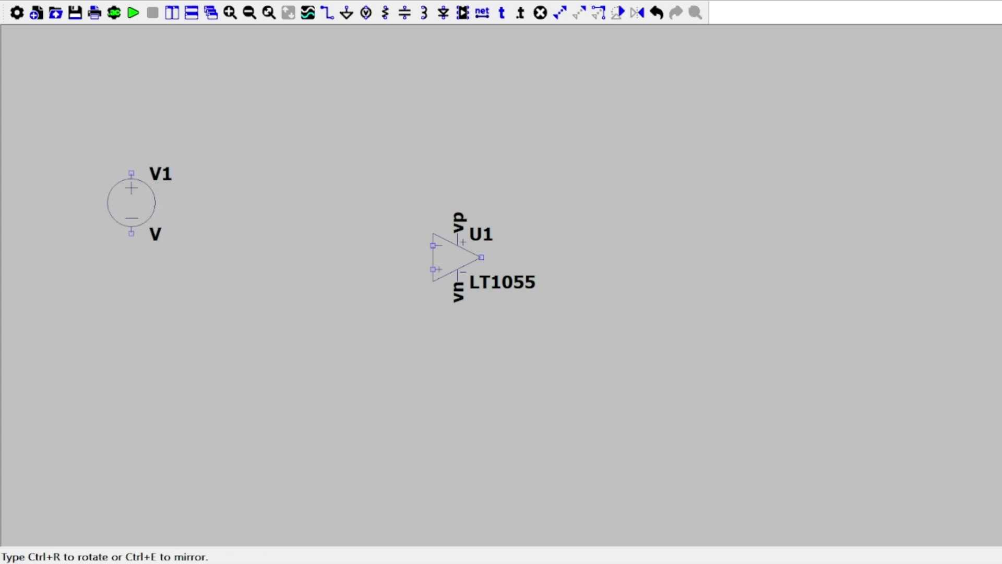
left_click(132, 282)
key("Escape")
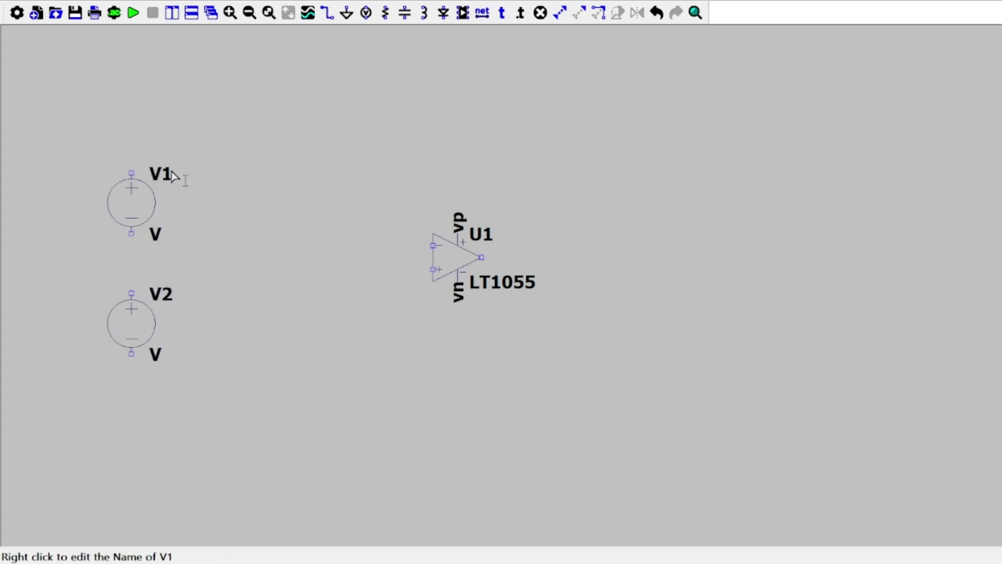
right_click(144, 210)
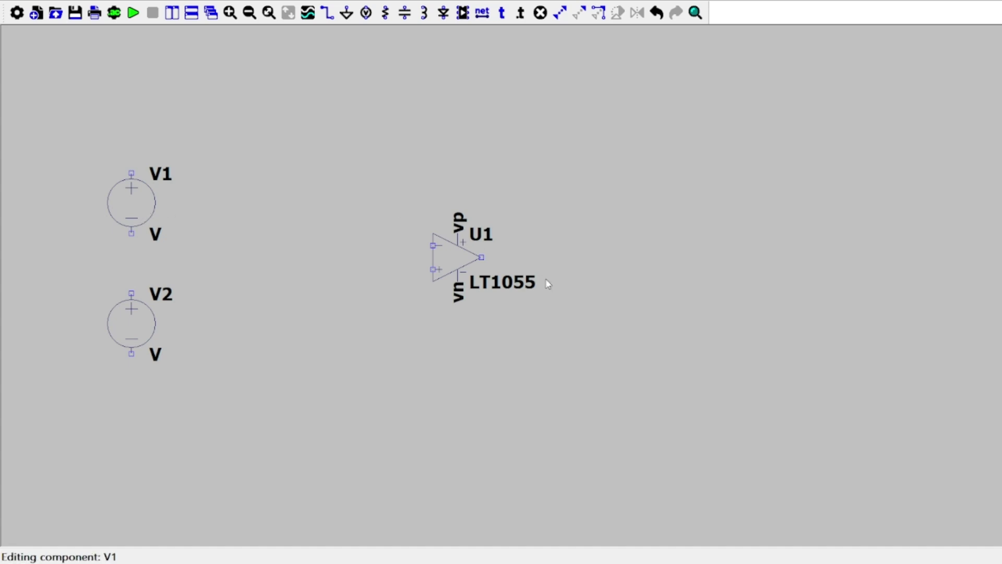
right_click(152, 336)
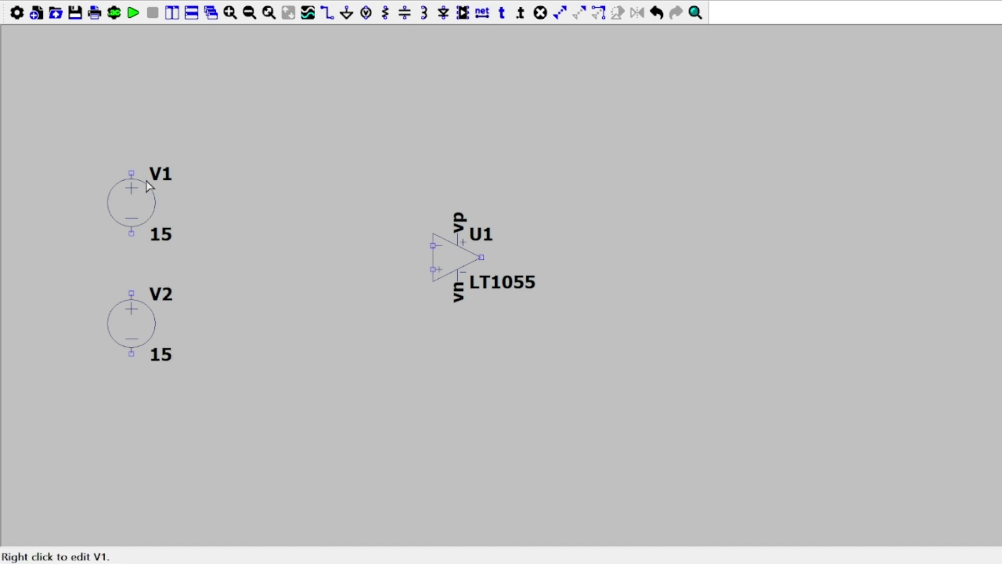
Wire V1 and V2 in series with a short wire stub extending above V1 and below V2.
key("F3")
left_click(132, 149)
left_click_drag(131, 269, 132, 377)
left_click(132, 377)
right_click(132, 377)
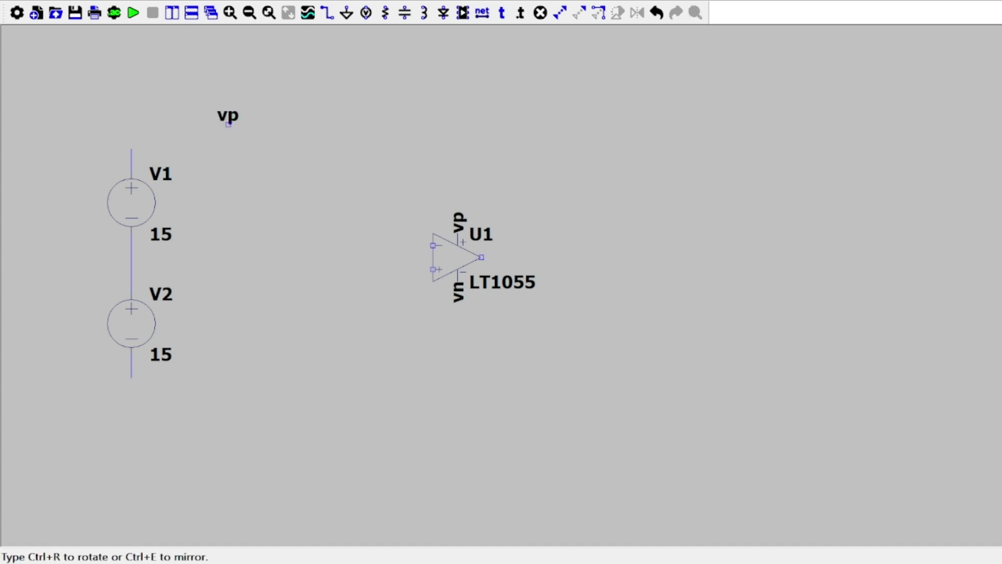
Label the wire end above V1 as vp and the wire end below V2 as vn, both rotated vertically.
key("ctrl+r")
left_click(131, 149)
key("F3")
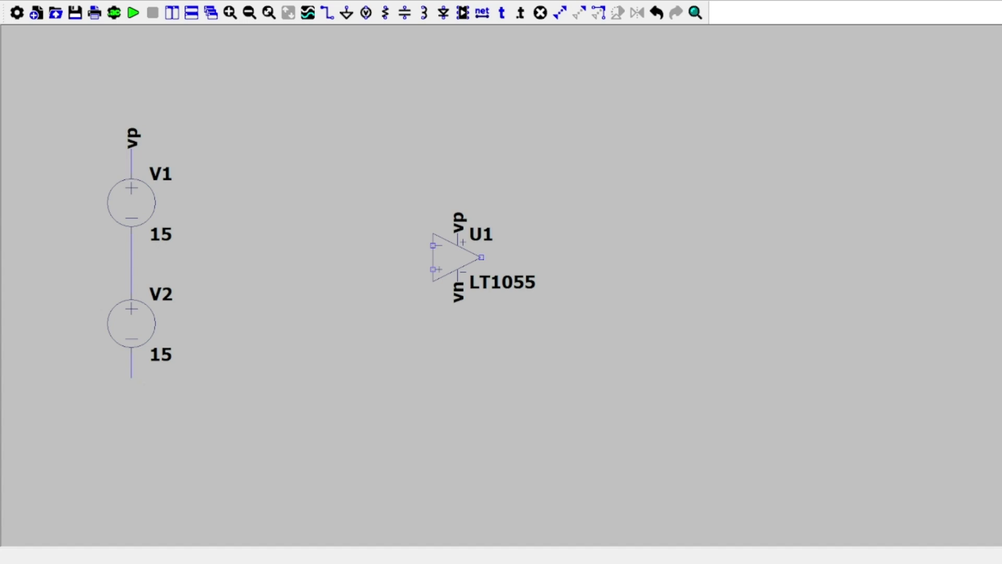
key("ctrl+r")
left_click(131, 377)
key("Escape")
Run a wire left from the node between V1 and V2 and end it with a rotated ground symbol.
key("F3")
left_click(131, 257)
left_click(72, 257)
key("Escape")
key("g")
key("ctrl+r")
left_click(72, 257)
key("Escape")
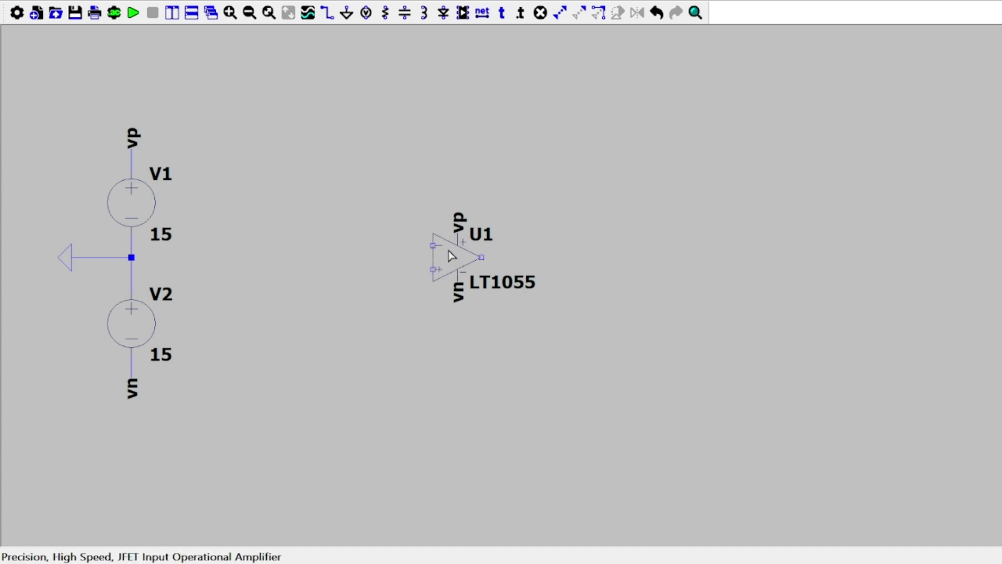
Draw a long wire from the op-amp output to the right and attach an output port label named out.
key("F3")
left_click(481, 257)
left_click(696, 257)
key("Escape")
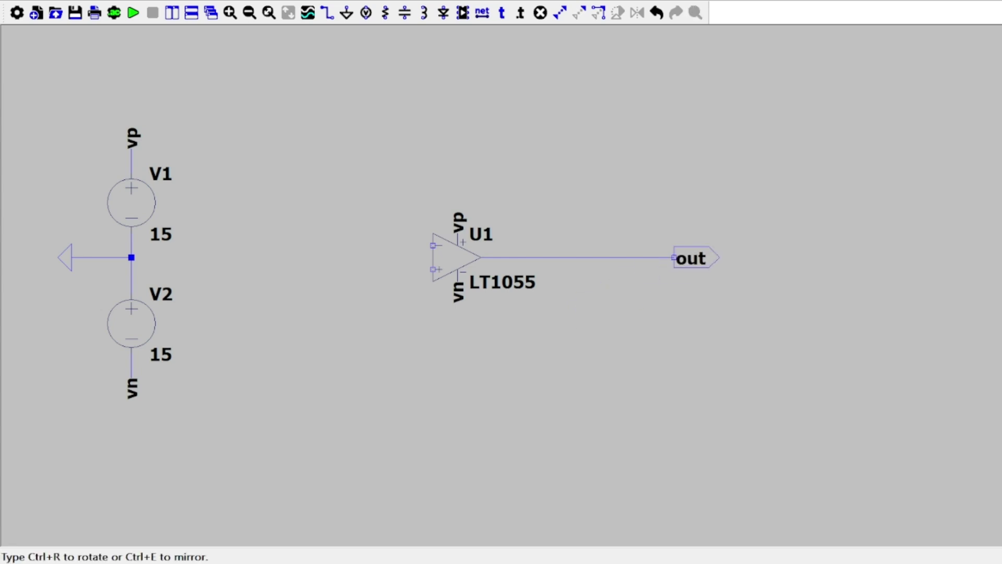
left_click(673, 258)
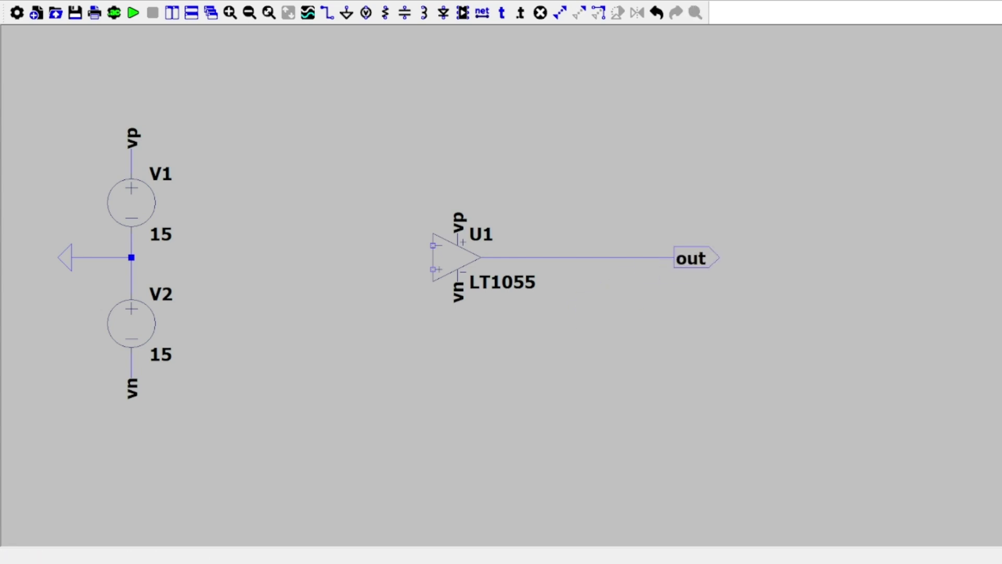
Wire the op-amp's non-inverting input left and down to a ground symbol.
key("F3")
left_click(432, 269)
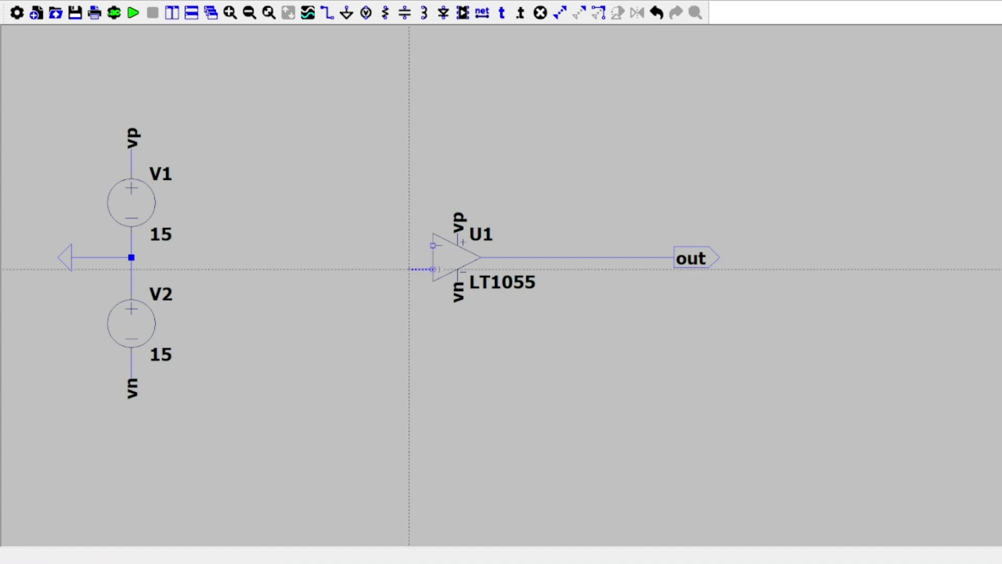
left_click(409, 293)
key("Escape")
key("g")
left_click(410, 294)
key("Escape")
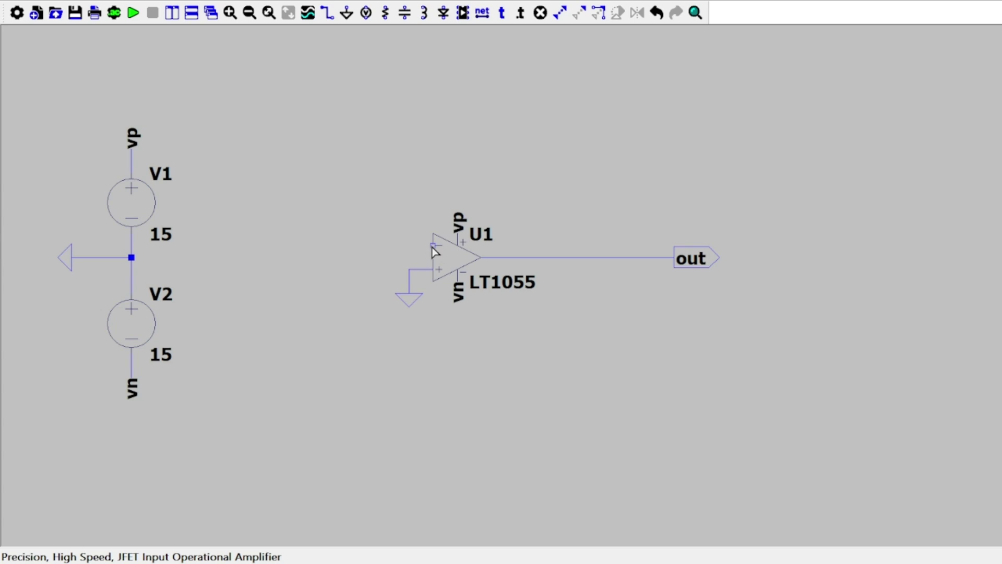
Draw two parallel feedback paths above the op-amp, connecting its inverting input to the output wire.
key("F3")
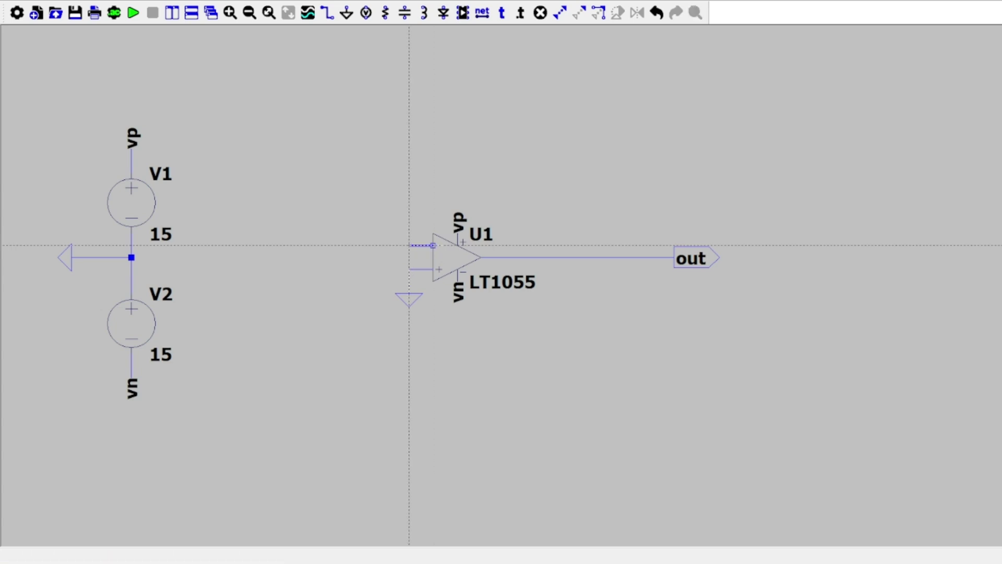
left_click(409, 161)
left_click(529, 161)
left_click(529, 258)
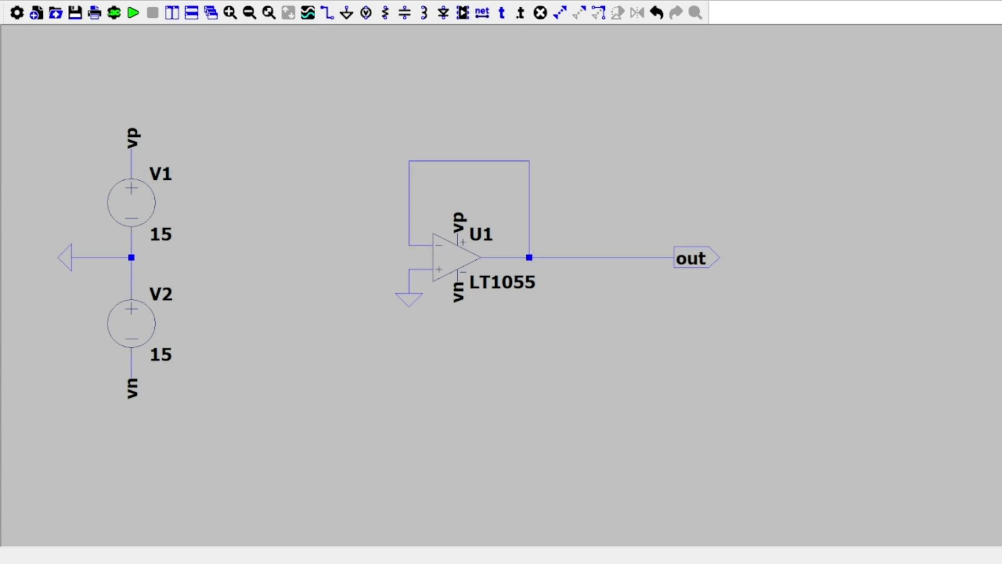
left_click(410, 161)
left_click(409, 101)
left_click(530, 101)
left_click(530, 161)
key("Escape")
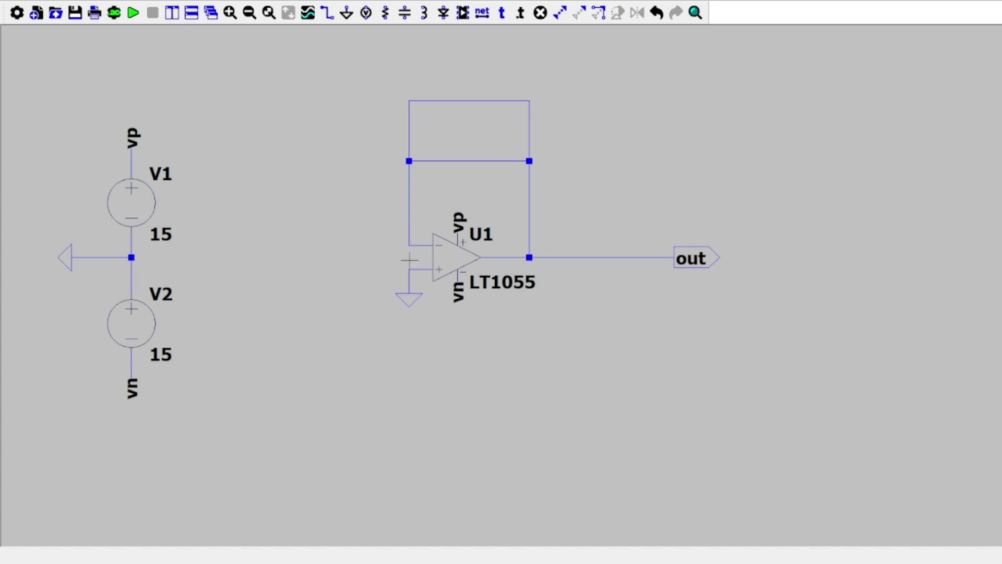
Extend a wire left from the inverting input and place a horizontal capacitor at its end.
key("F3")
left_click(361, 245)
key("Escape")
key("c")
key("ctrl+r")
left_click(360, 245)
key("Escape")
Place a horizontal resistor left of C1, wire the two in series, and run a wire down from the resistor's free end.
key("r")
key("ctrl+r")
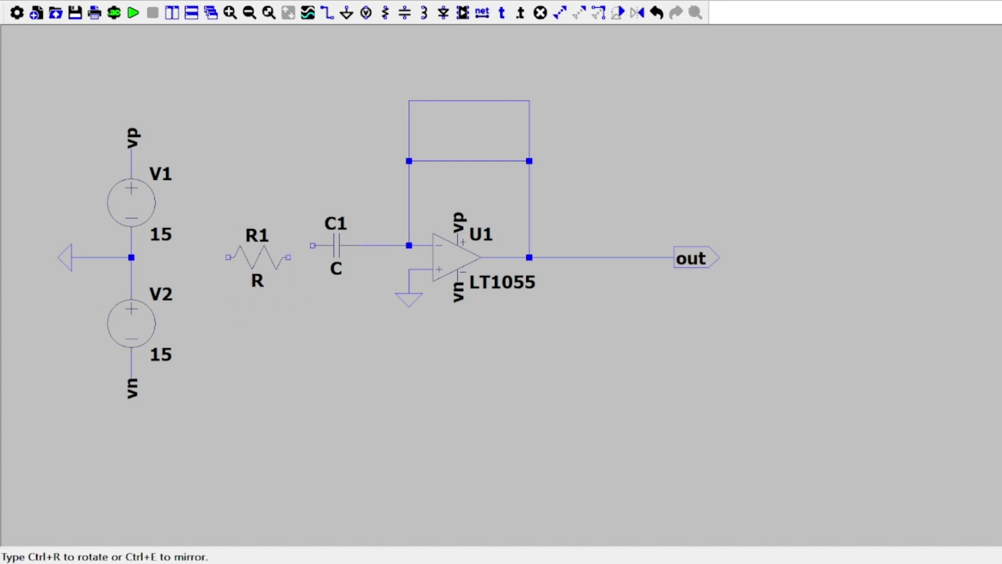
left_click(301, 245)
key("Escape")
key("F3")
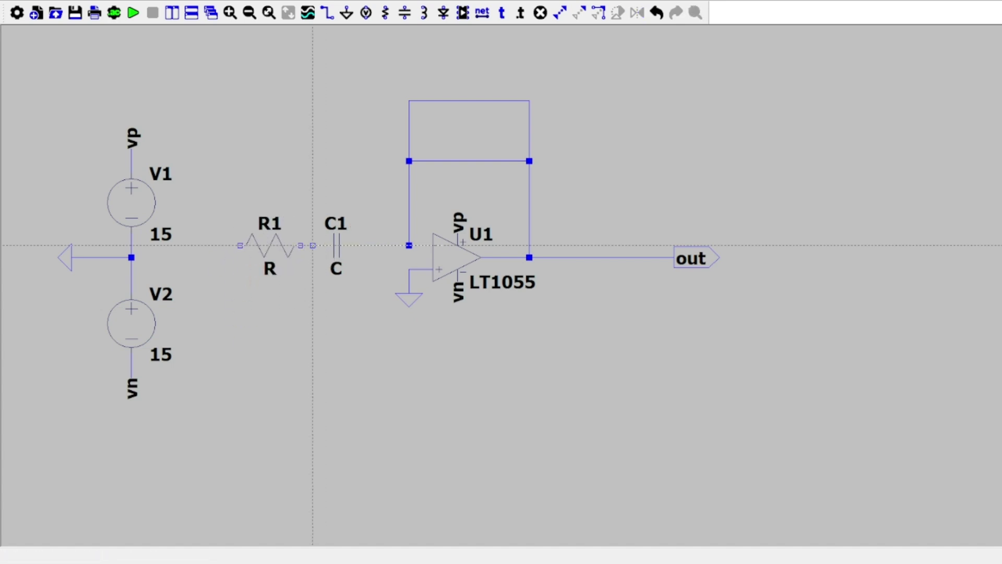
left_click(312, 245)
left_click(228, 244)
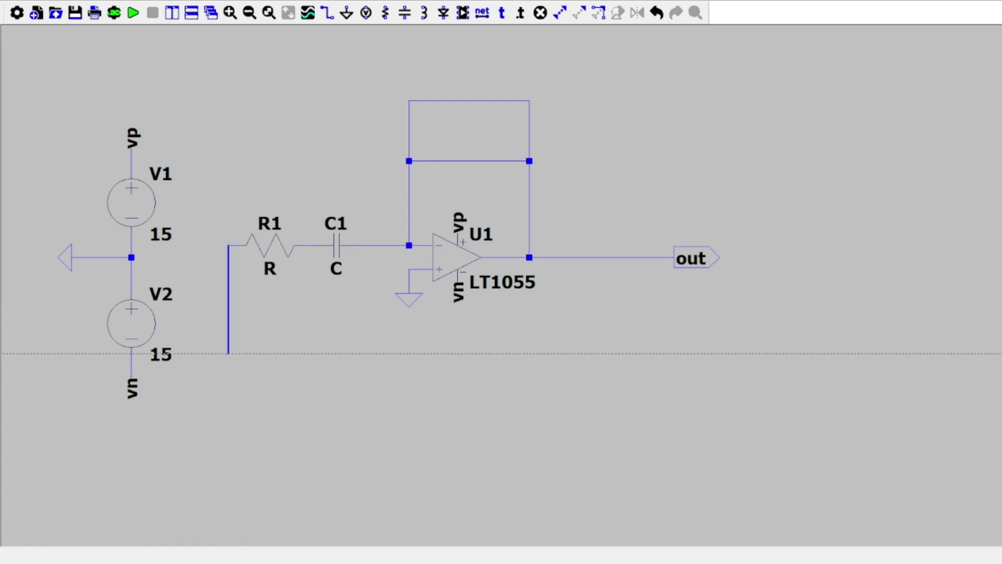
left_click(228, 353)
key("Escape")
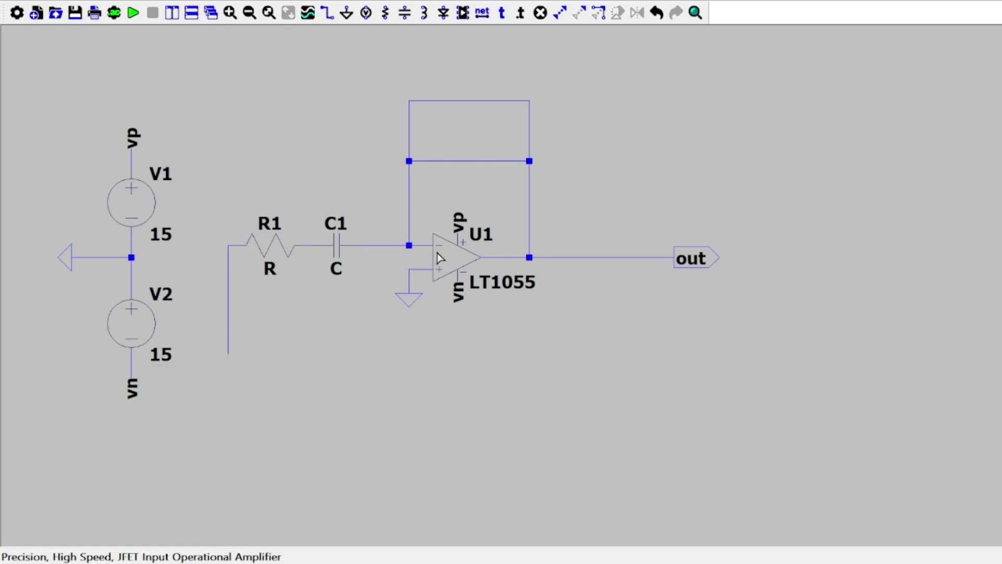
Add a grounded voltage source below R1's wire and define it as SINE(0 1m 1k) with AC amplitude 1 and phase 0.
key("v")
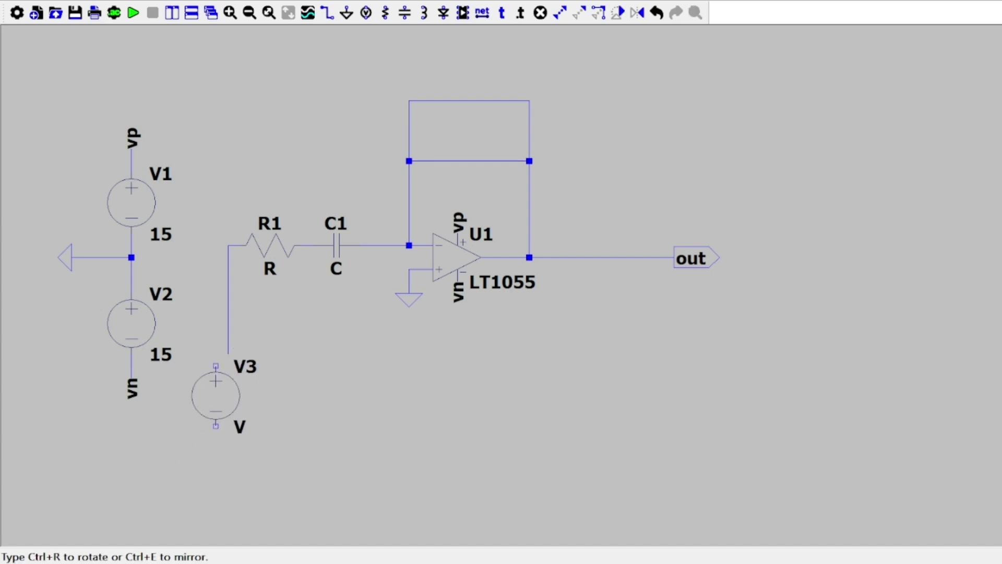
left_click(228, 354)
key("Escape")
key("g")
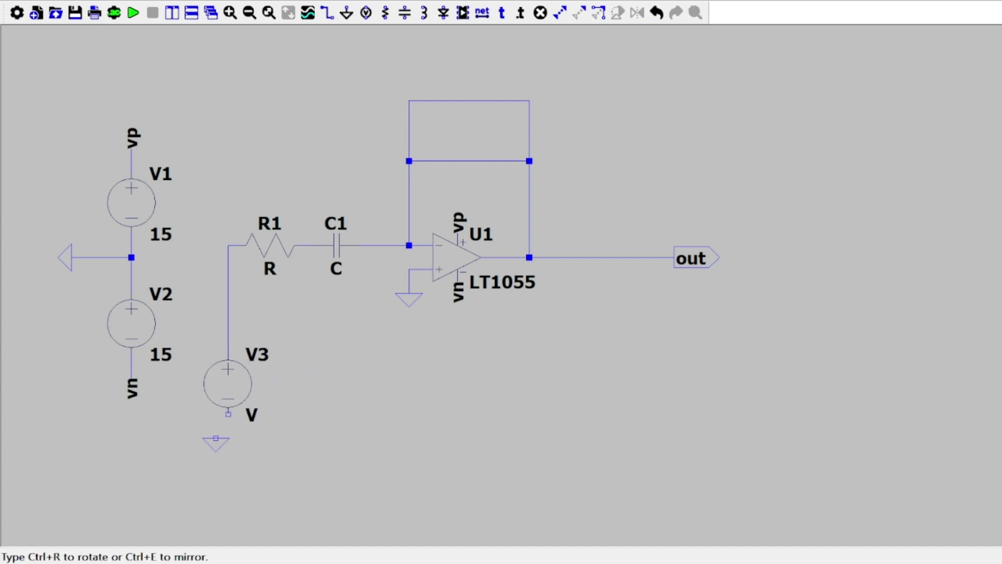
left_click(229, 413)
key("Escape")
right_click(235, 385)
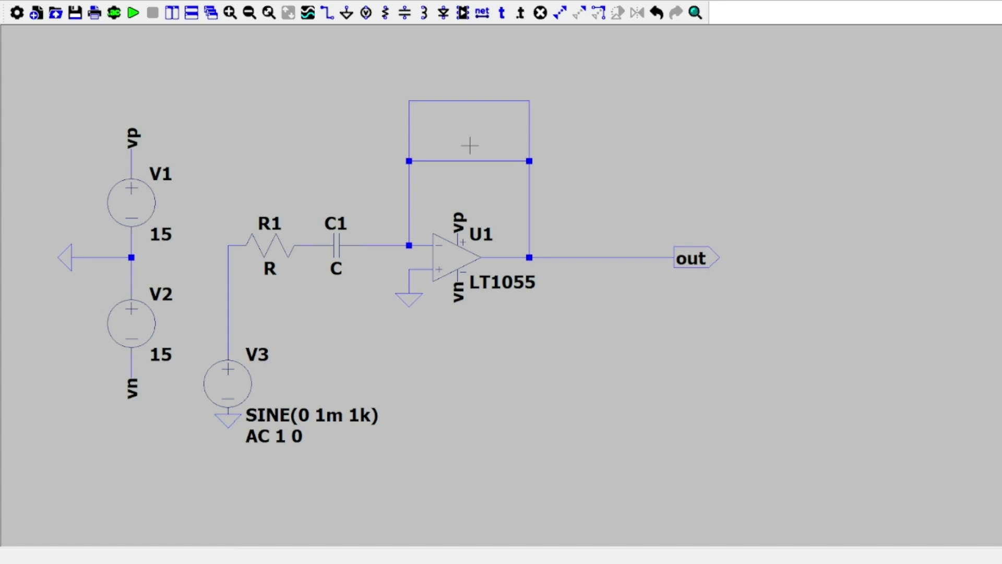
Insert a horizontal resistor in the lower feedback path and a horizontal capacitor in the upper one.
key("r")
key("ctrl+r")
left_click(463, 161)
key("Escape")
key("c")
key("ctrl+r")
left_click(469, 100)
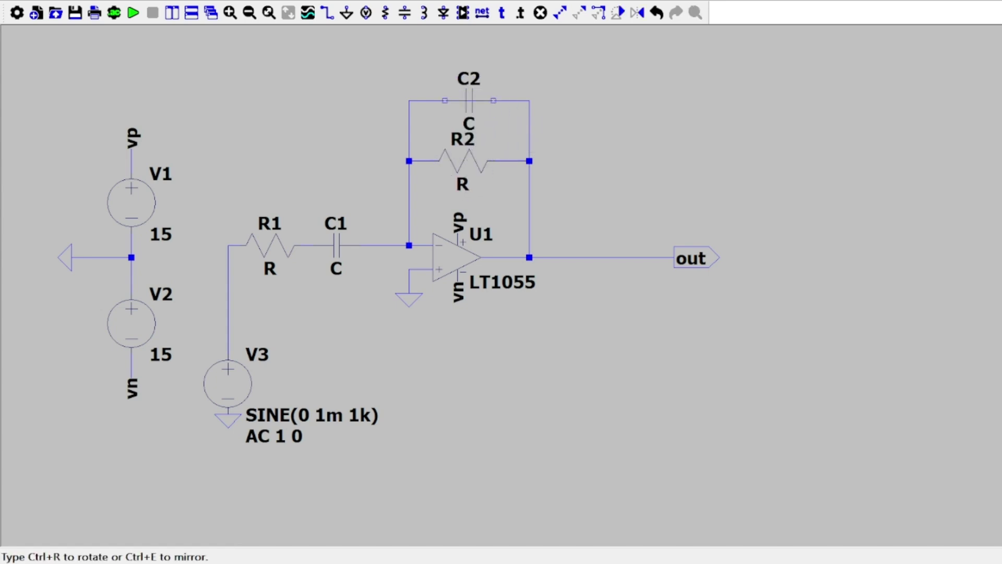
key("Escape")
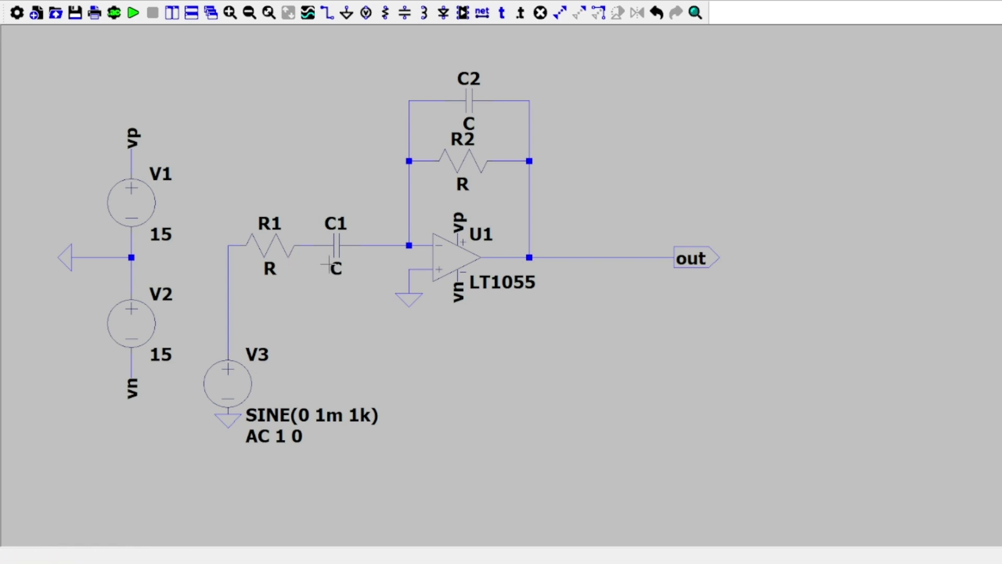
Set the input resistor R1 to 10k and the input capacitor C1 to 0.159µ.
right_click(269, 249)
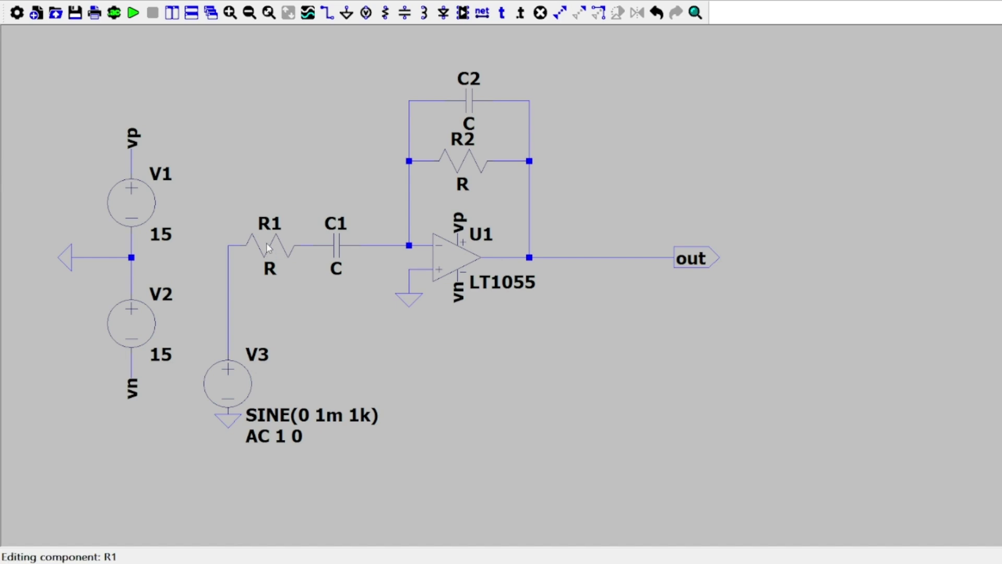
key("Return")
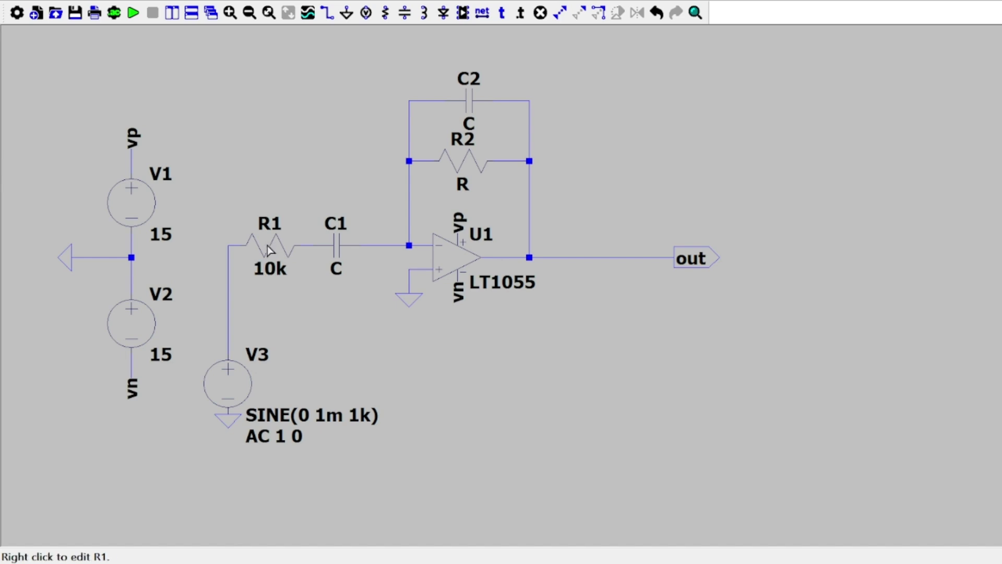
right_click(340, 248)
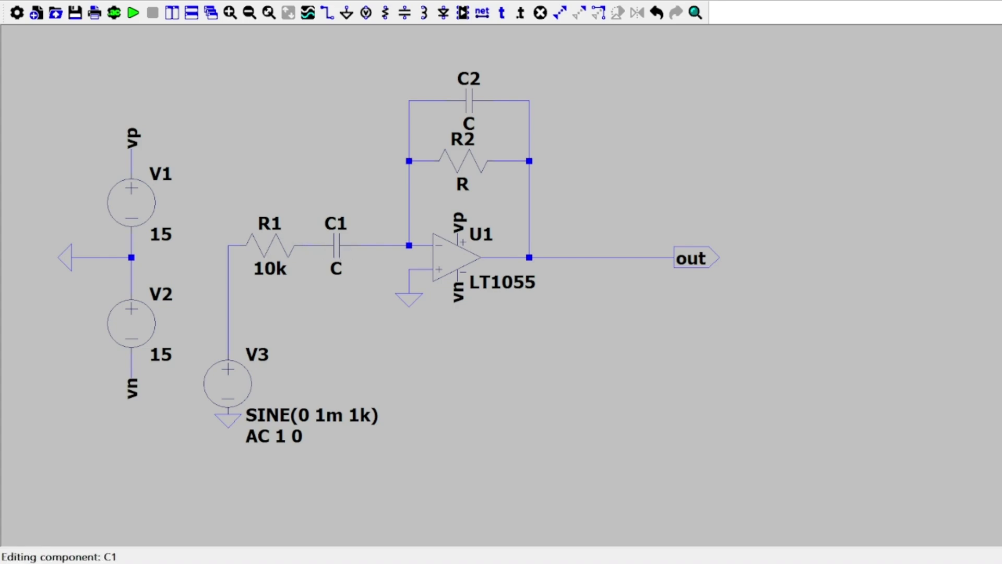
key("Return")
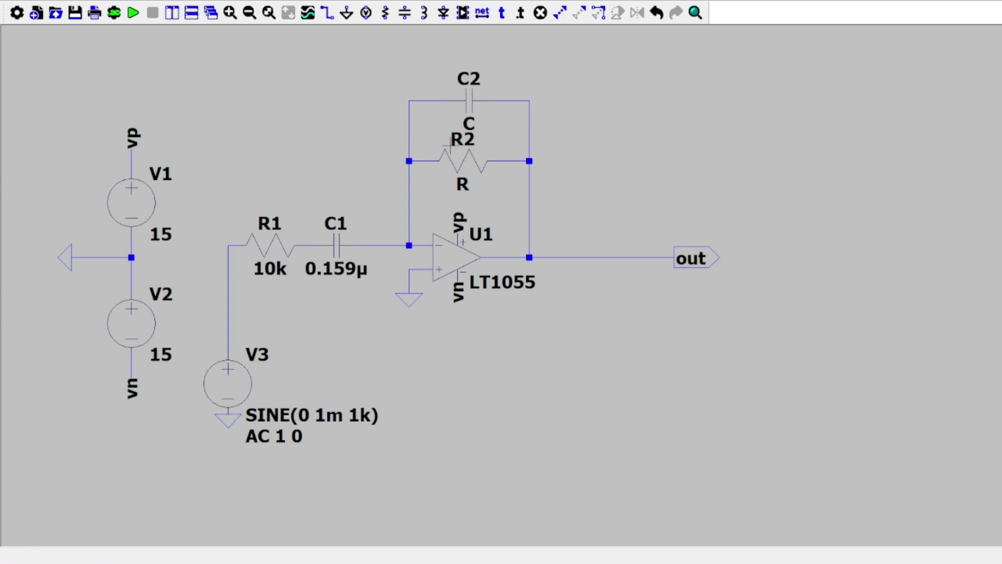
Set the feedback capacitor C2 to 50.5p and the feedback resistor R2 to 316.2k.
right_click(472, 107)
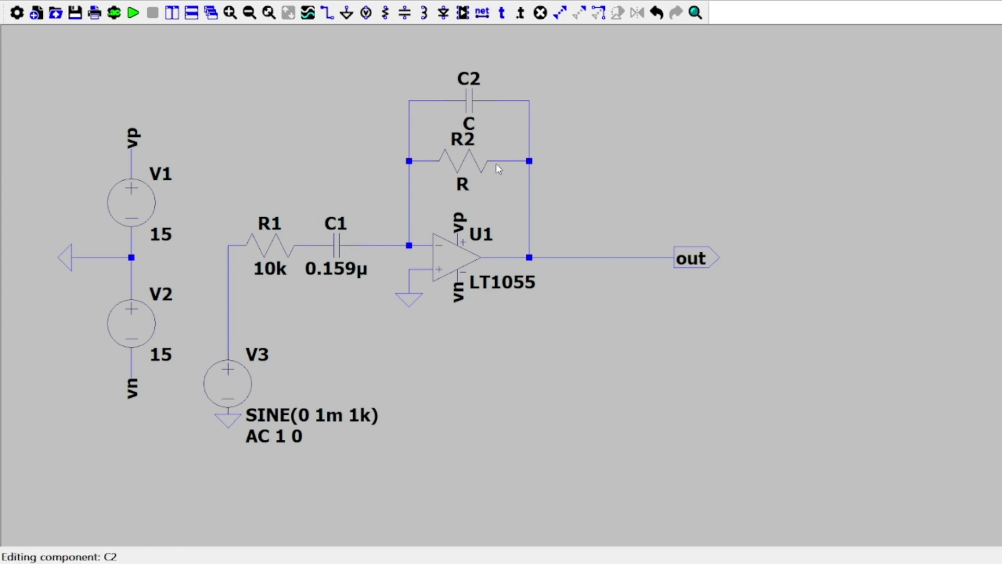
key("Return")
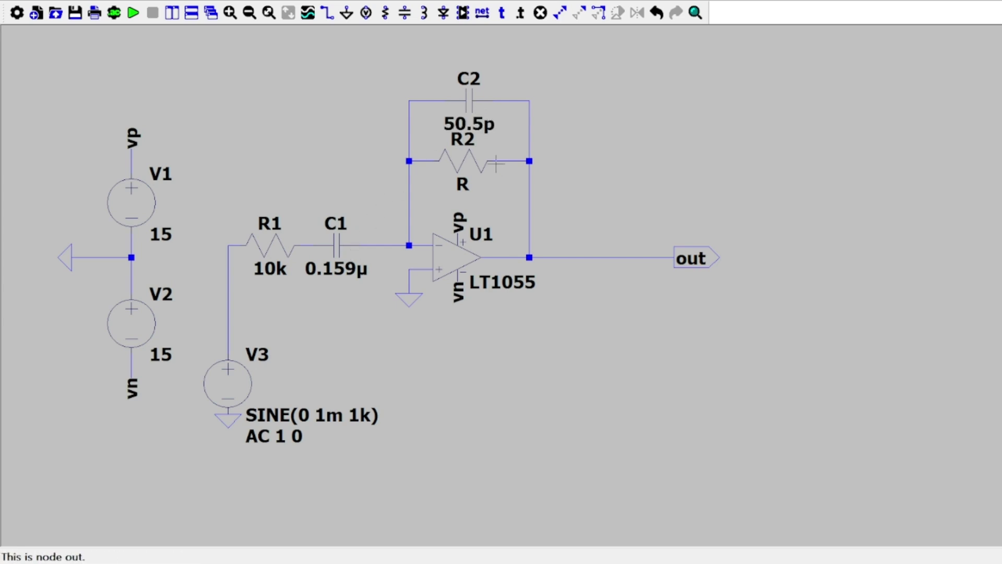
right_click(459, 175)
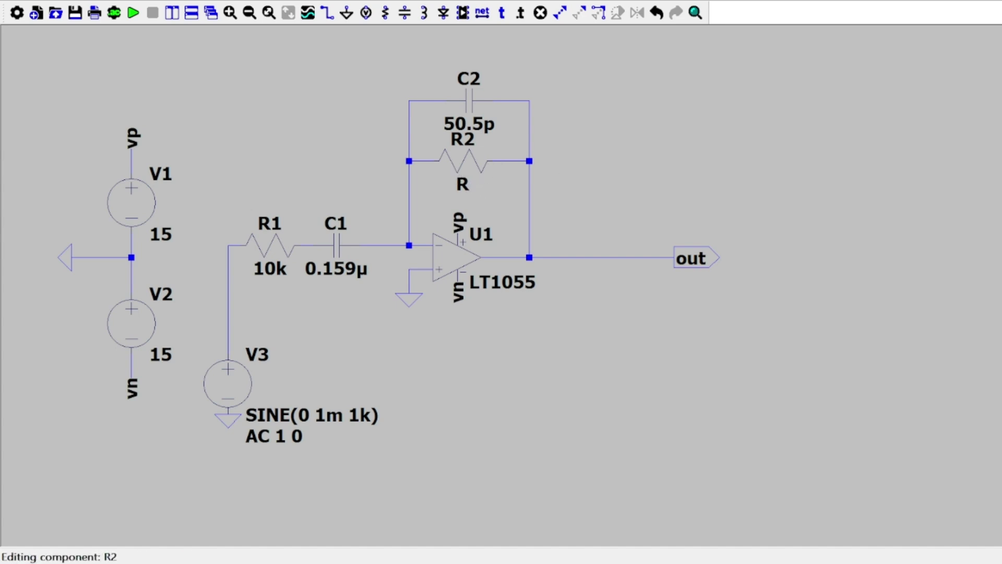
key("Return")
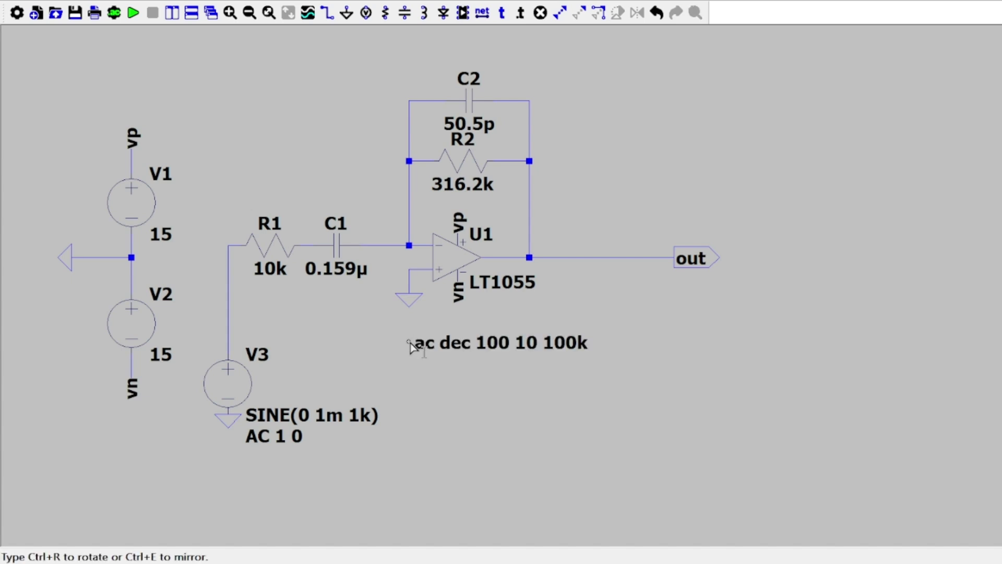
Place the directive .ac dec 100 10 100k below the op-amp and run the AC simulation.
left_click(405, 359)
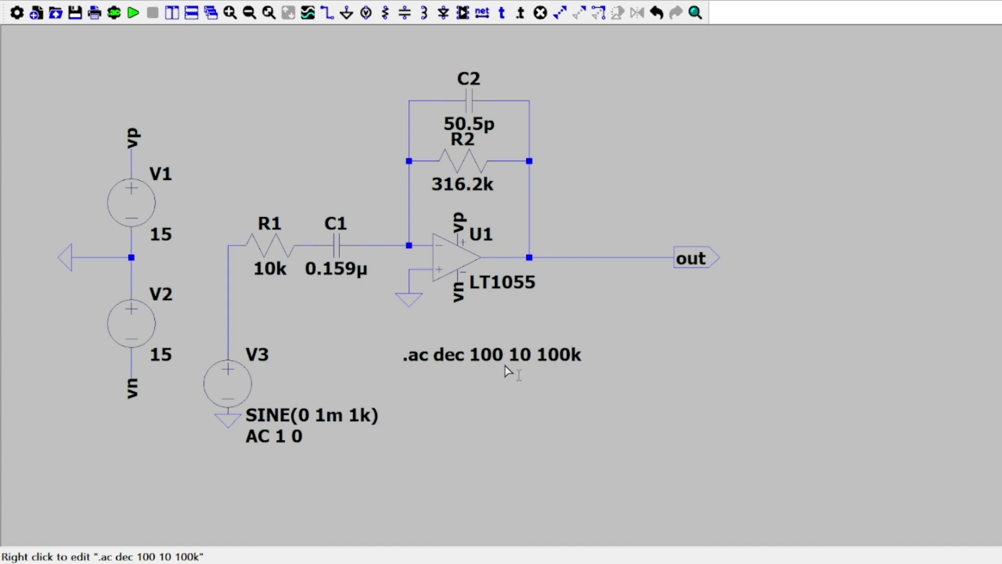
left_click(133, 12)
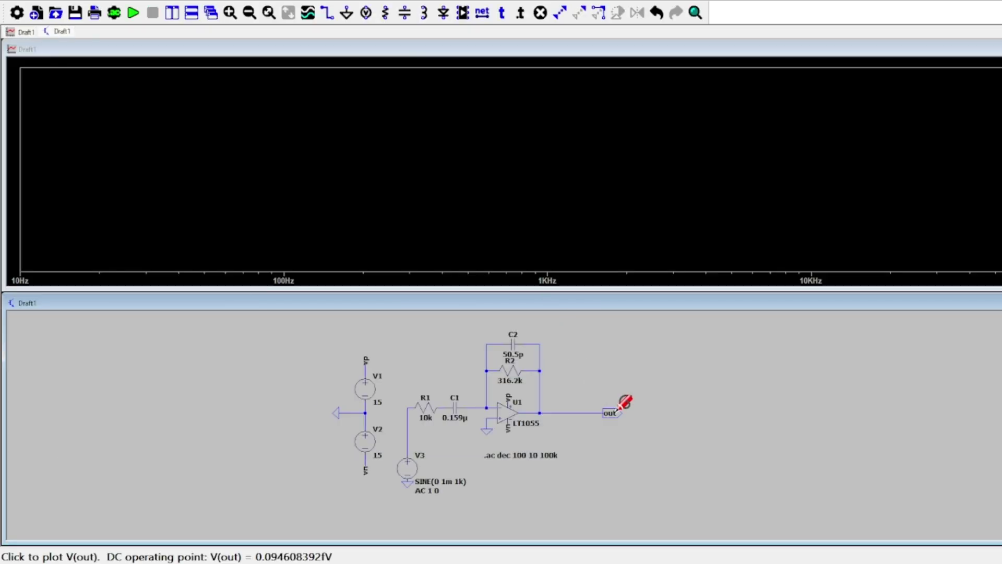
Plot V(out) and measure its gain with cursors at 1 kHz in the mid-band and at the 100 Hz and 10 kHz cutoffs.
left_click(620, 408)
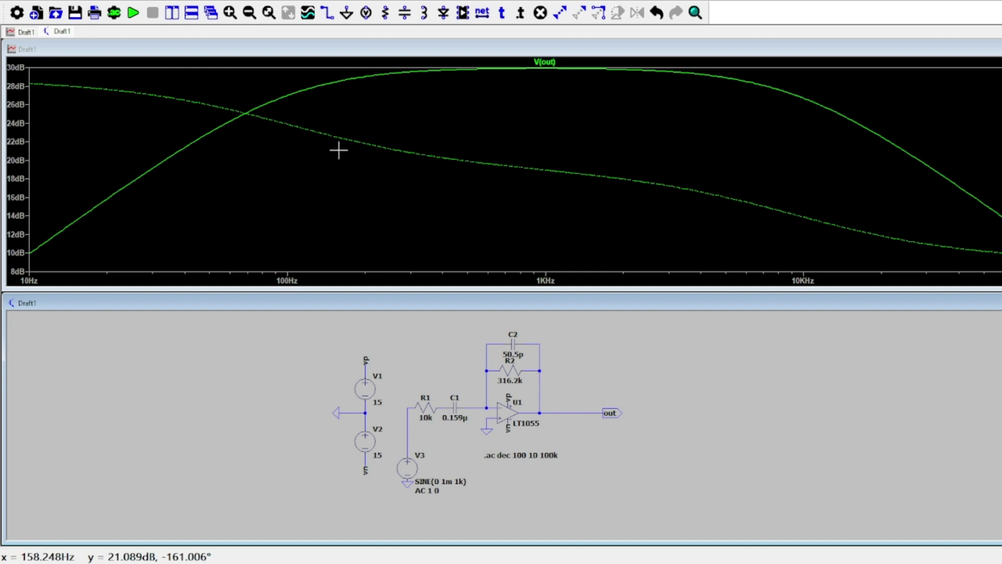
left_click(543, 68)
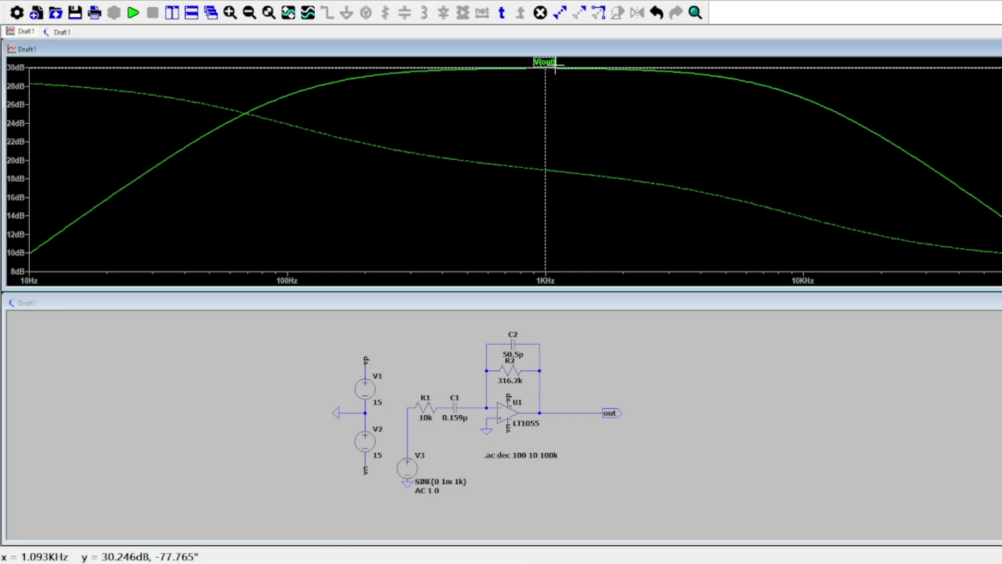
mouse_move(552, 99)
left_mouse_down()
mouse_move(352, 101)
mouse_move(554, 97)
mouse_move(544, 89)
left_mouse_up()
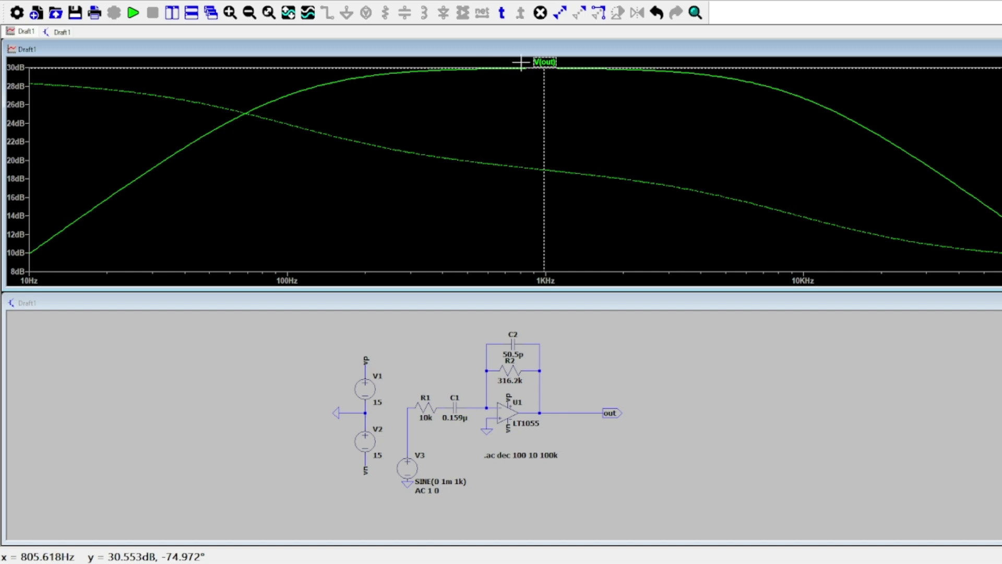
mouse_move(550, 108)
left_mouse_down()
mouse_move(439, 114)
mouse_move(288, 147)
left_mouse_up()
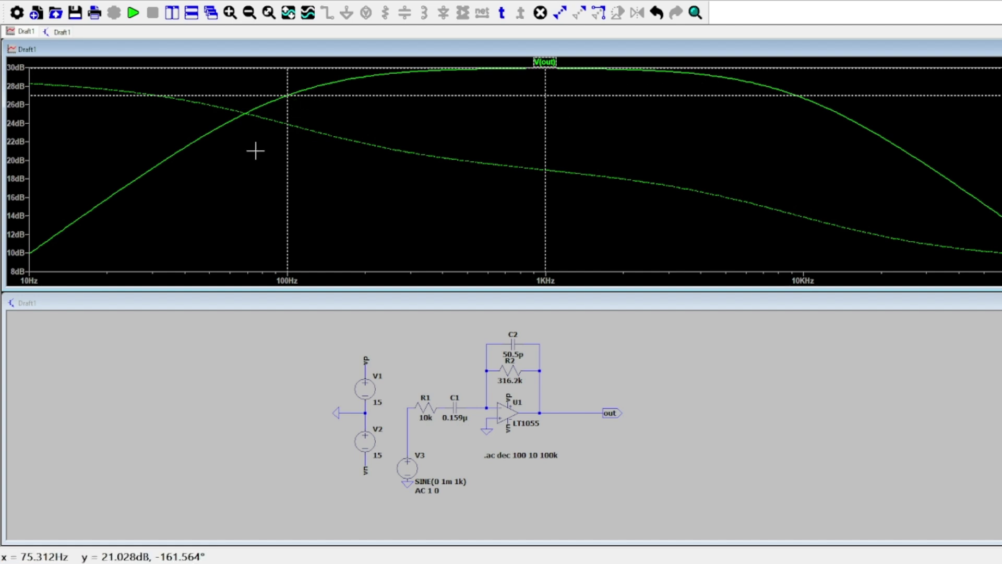
mouse_move(288, 154)
left_mouse_down()
mouse_move(595, 155)
mouse_move(729, 175)
mouse_move(805, 205)
left_mouse_up()
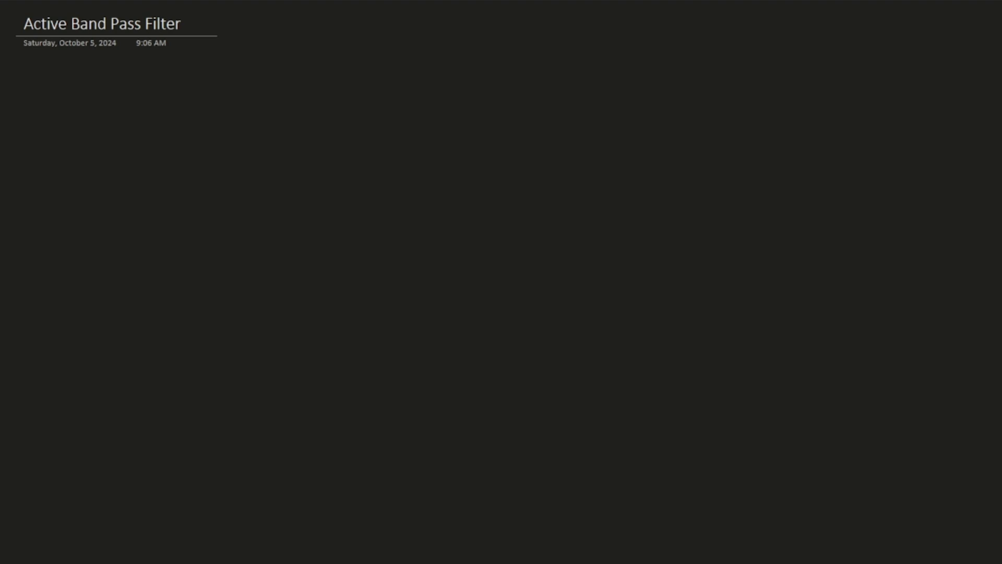
Switch to the Active Band Pass Filter page in OneNote and handwrite the cutoff formula f_c = 1/(2πR_thC).
left_click_drag(50, 78, 64, 94)
mouse_move(91, 85)
left_mouse_down()
mouse_move(122, 82)
mouse_move(93, 97)
mouse_move(138, 95)
left_mouse_up()
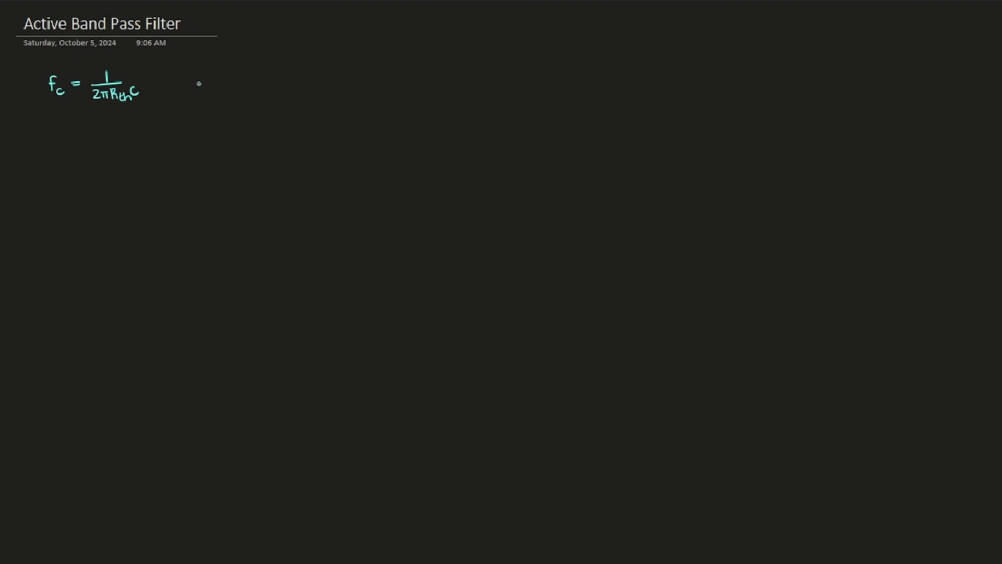
left_click_drag(137, 91, 204, 87)
key("ctrl+z")
Write the formula solved for the capacitor beside it as C = 1/(2π(10k)(100)) = 0.159µF.
mouse_move(248, 71)
left_mouse_down()
mouse_move(267, 79)
mouse_move(235, 97)
mouse_move(255, 90)
mouse_move(267, 99)
left_mouse_up()
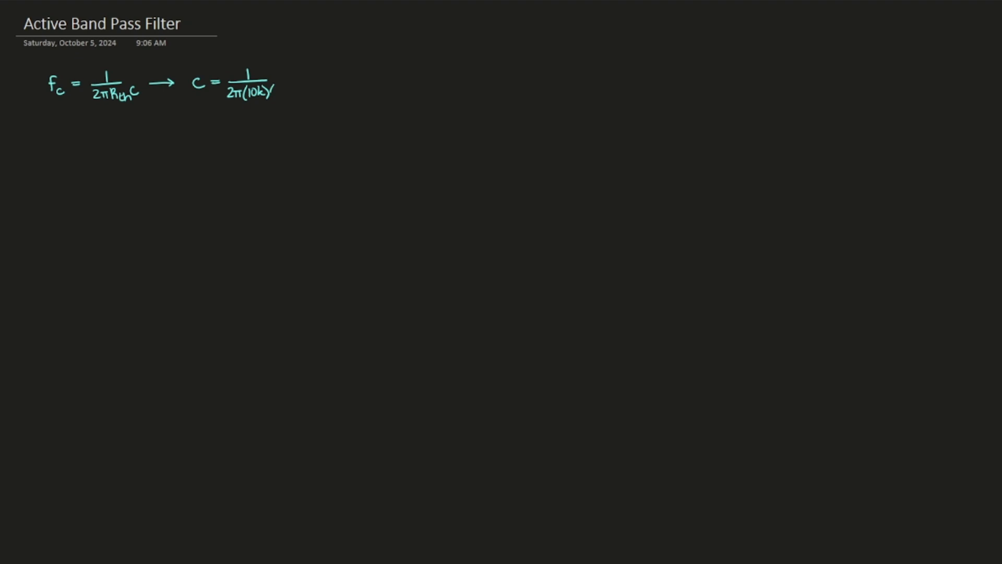
mouse_move(277, 87)
left_mouse_down()
mouse_move(277, 95)
mouse_move(287, 89)
left_mouse_up()
mouse_move(294, 85)
left_mouse_down()
mouse_move(295, 96)
mouse_move(295, 81)
left_mouse_up()
mouse_move(325, 78)
left_mouse_down()
mouse_move(336, 85)
mouse_move(374, 78)
left_mouse_up()
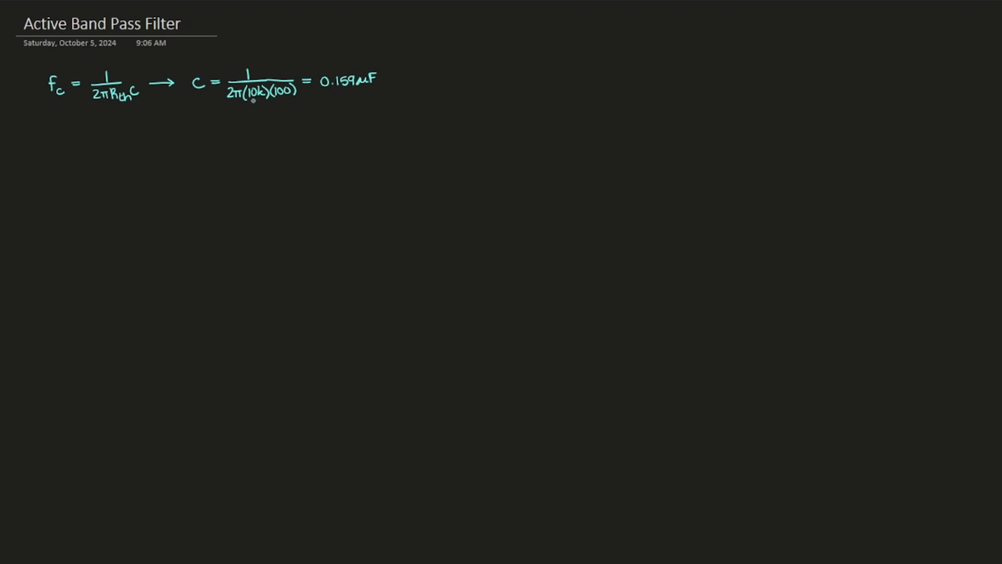
left_click_drag(264, 88, 267, 95)
In magenta, write the gain target 30dB with 20log10(A) = dB and convert it as 10^(30/20) = 31.62.
left_click_drag(449, 73, 468, 84)
left_click_drag(522, 73, 564, 87)
left_click_drag(567, 81, 615, 74)
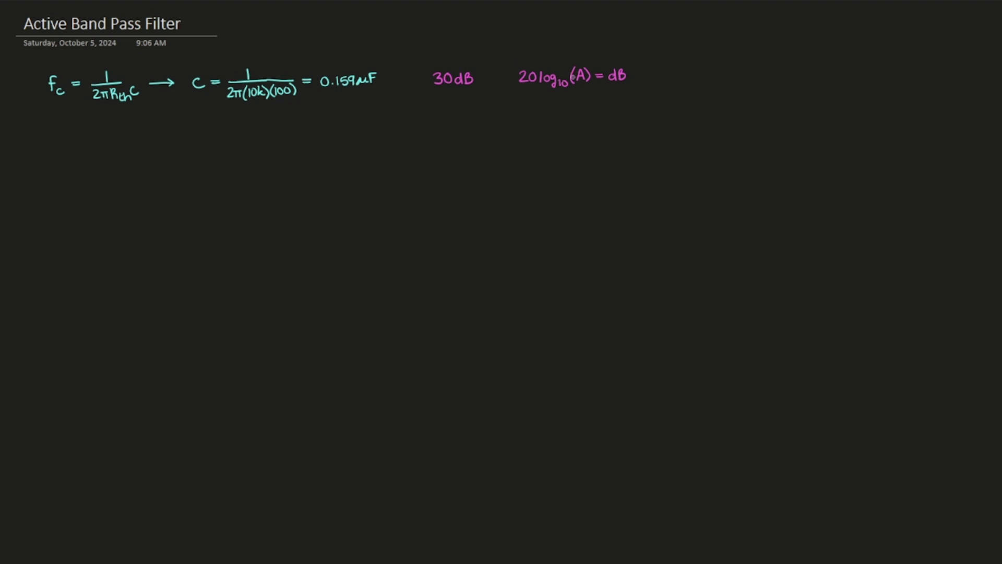
mouse_move(441, 108)
left_mouse_down()
mouse_move(442, 119)
mouse_move(448, 110)
left_mouse_up()
left_click_drag(465, 106, 464, 107)
left_click_drag(493, 108, 531, 115)
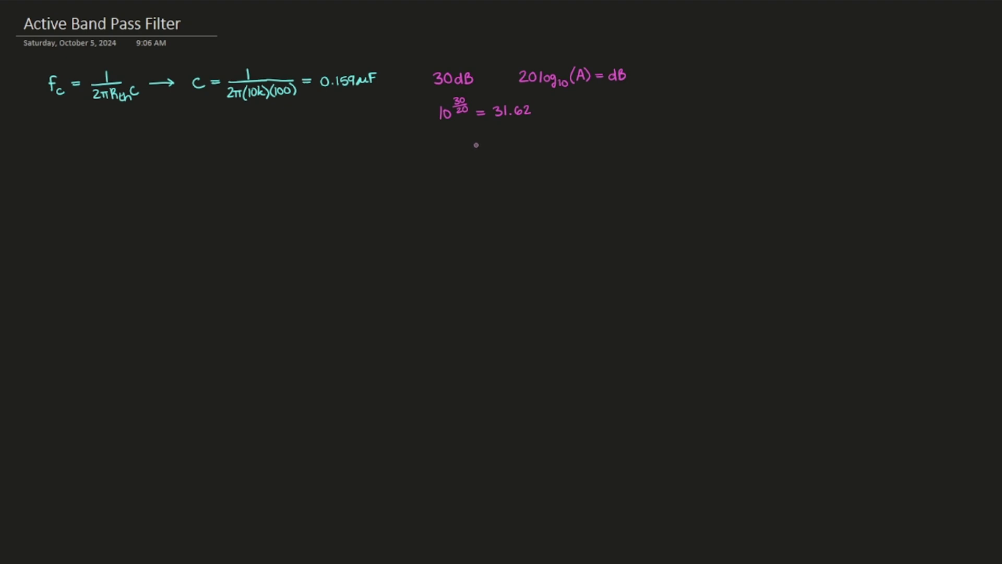
Write the inverting gain ratio -R_F/R_1 with R_F = 316.2k over R_1 = 10k, equal to 31.62, and touch up its digits.
mouse_move(572, 114)
left_mouse_down()
mouse_move(603, 111)
mouse_move(591, 134)
left_mouse_up()
left_click_drag(606, 130, 640, 134)
left_click_drag(607, 110, 613, 111)
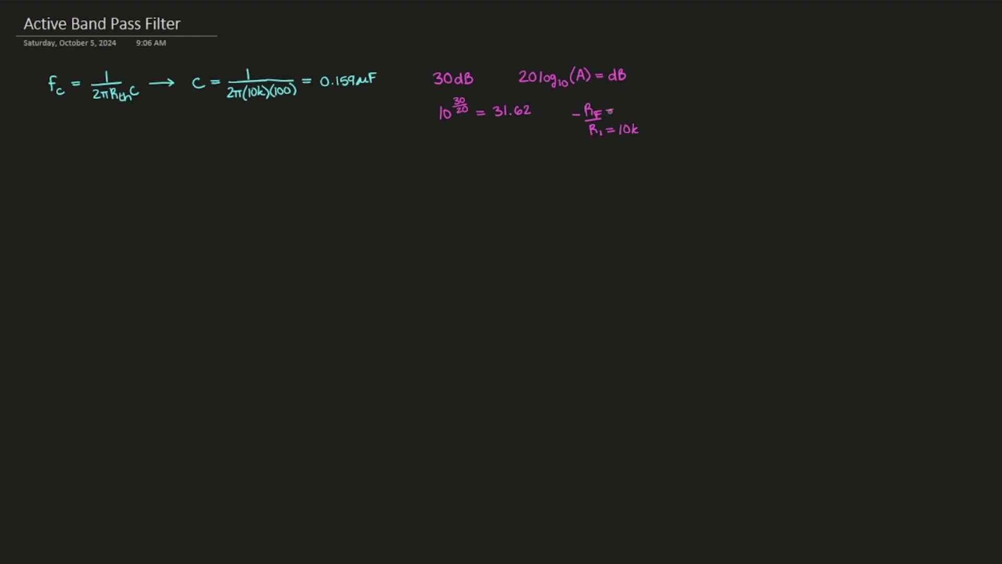
left_click_drag(620, 106, 631, 113)
mouse_move(637, 105)
left_mouse_down()
mouse_move(635, 113)
mouse_move(654, 111)
mouse_move(645, 118)
mouse_move(719, 121)
left_mouse_up()
left_click(644, 113)
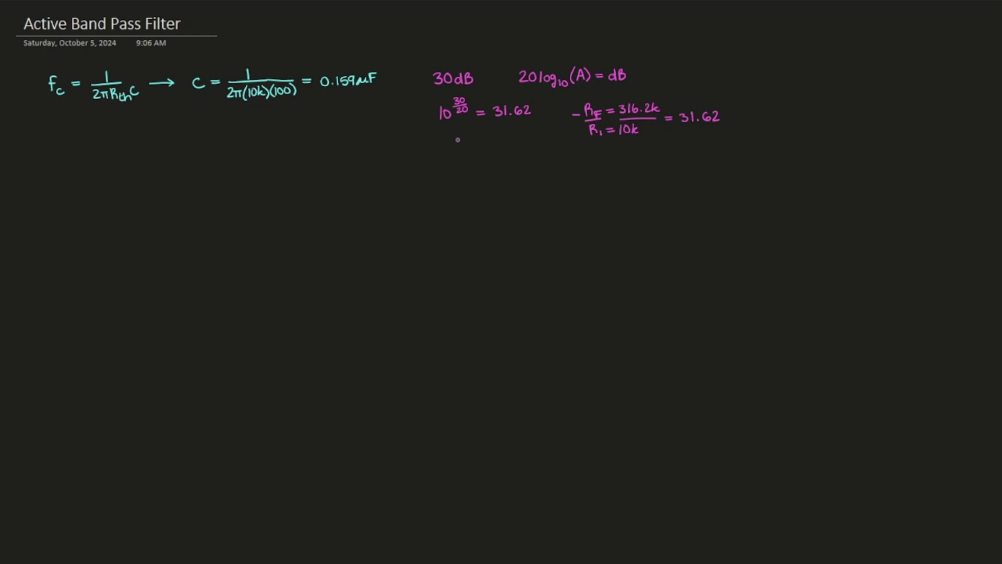
left_click_drag(631, 106, 635, 109)
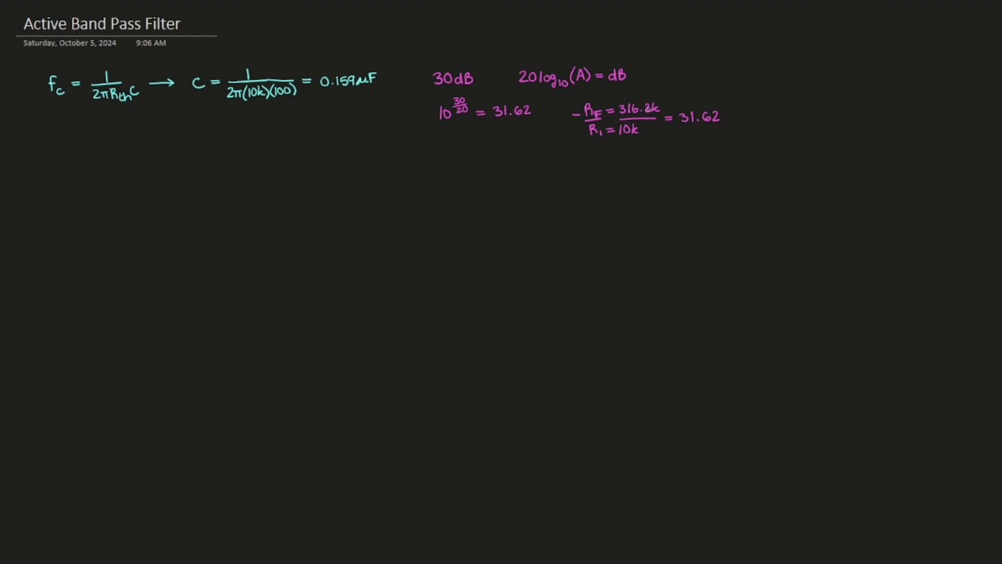